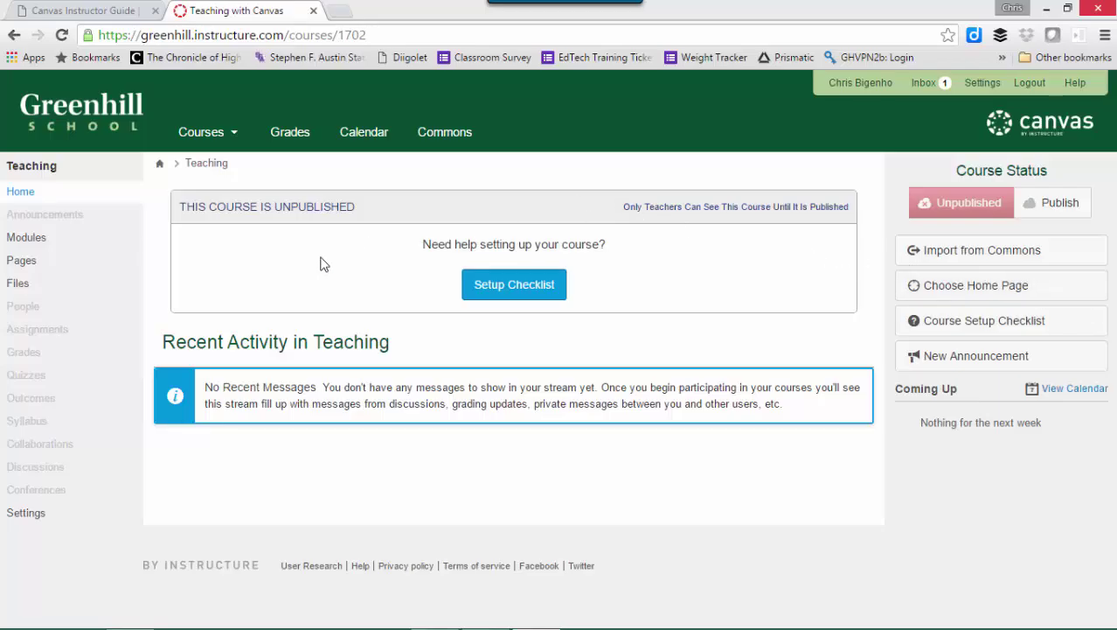
Create a new assignment in the Teaching course named "Assignment 1" with "Instructions" as its description text.
left_click(46, 338)
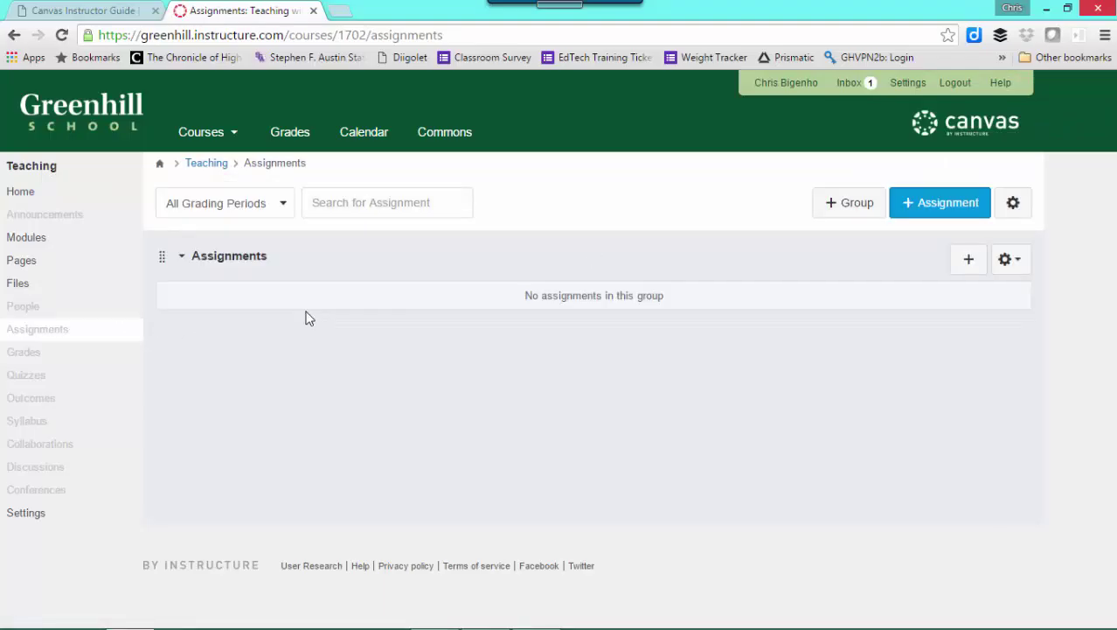
left_click(912, 204)
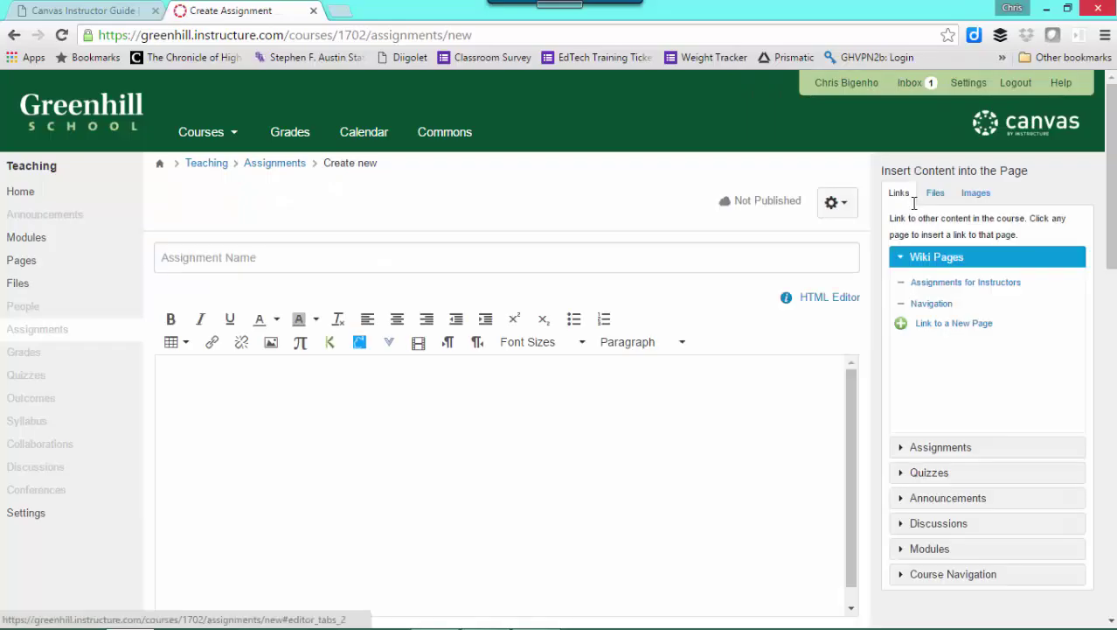
left_click(768, 252)
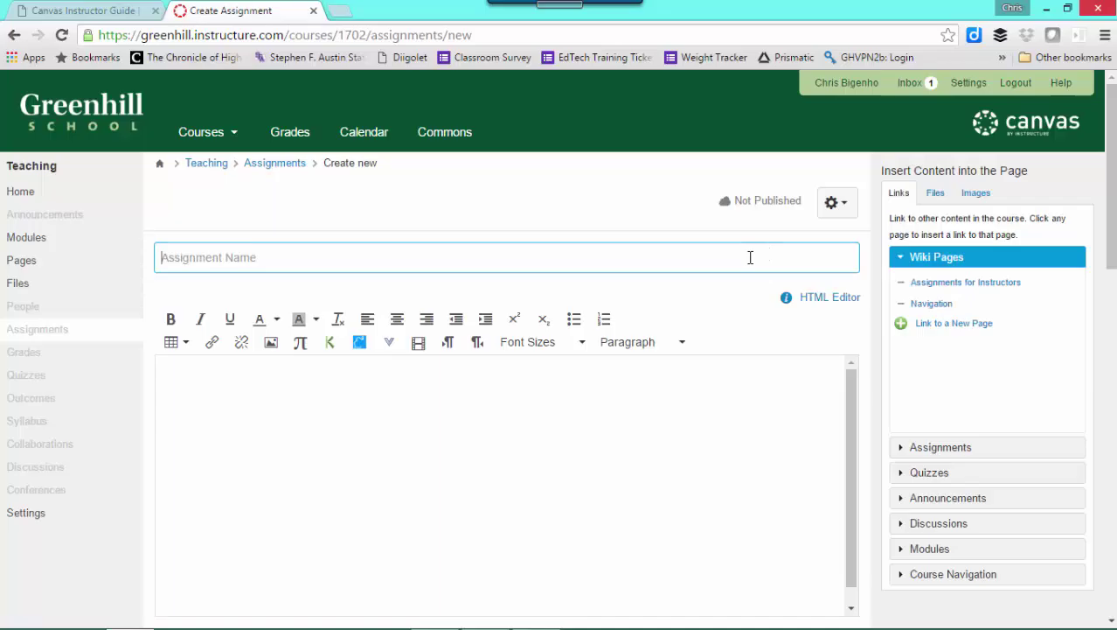
type("Assignment 1")
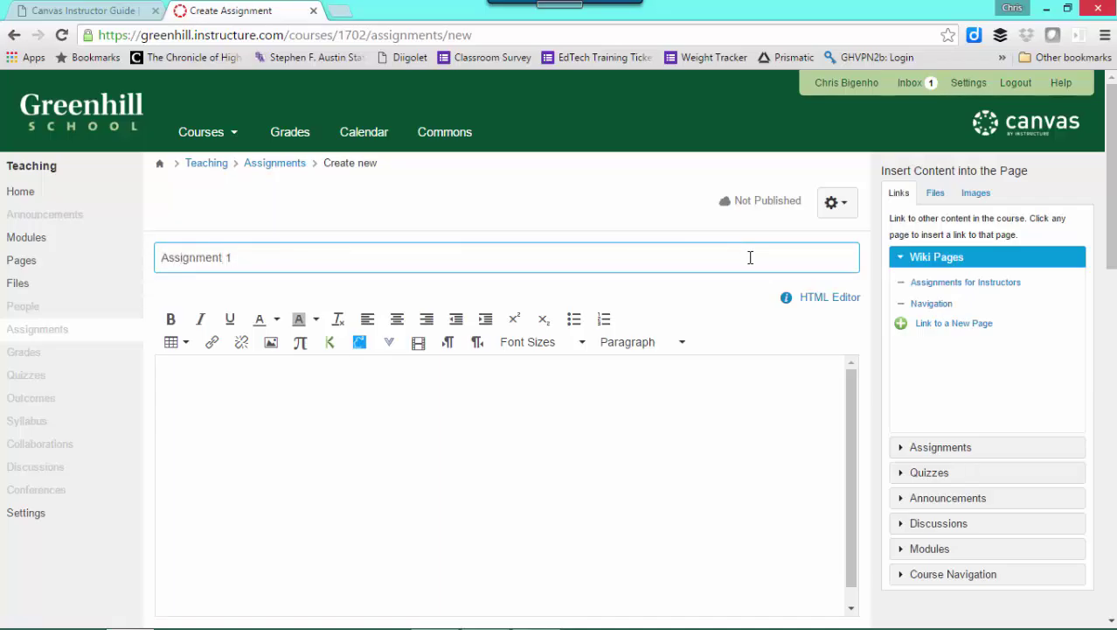
left_click(561, 428)
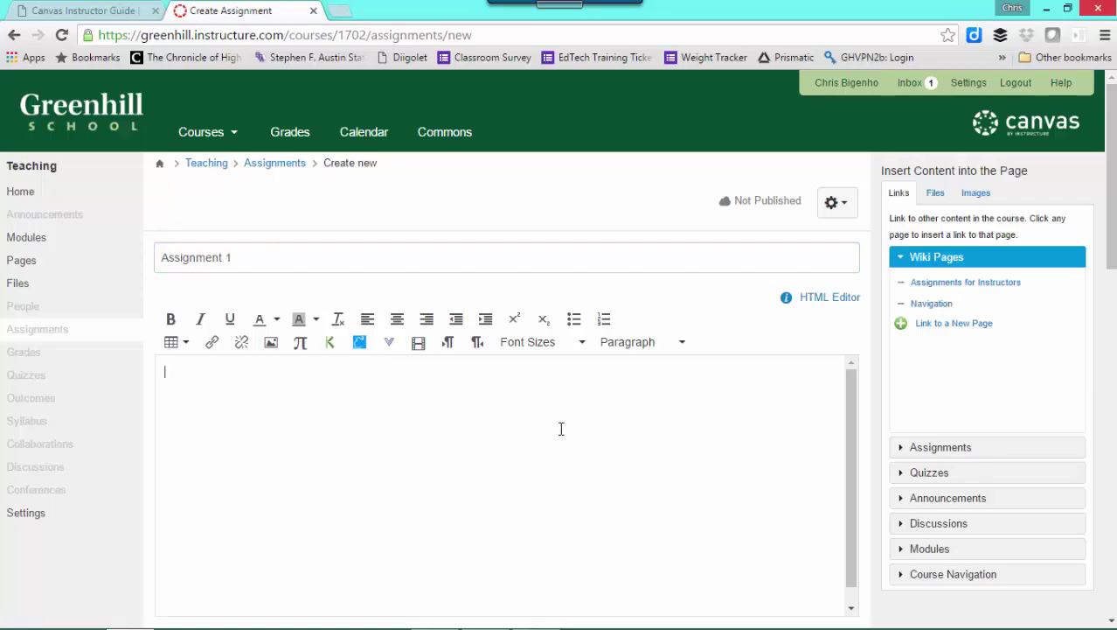
type("Instructions")
scroll(564, 411, "down", 1)
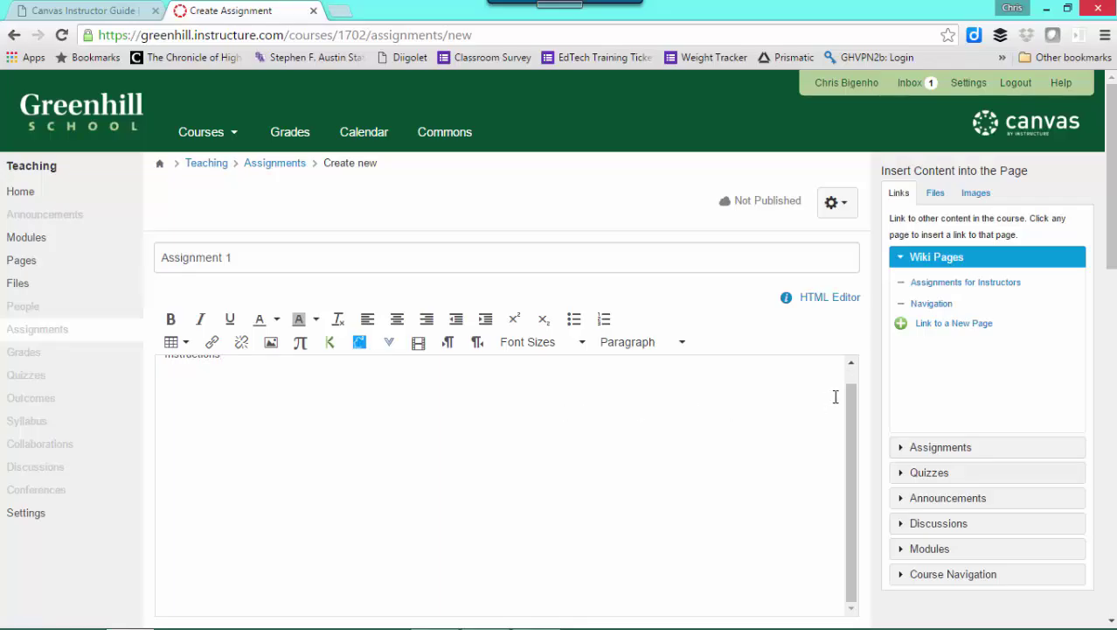
Set the assignment's points to 100 and choose Assignments as its assignment group.
left_click_drag(1113, 244, 1114, 387)
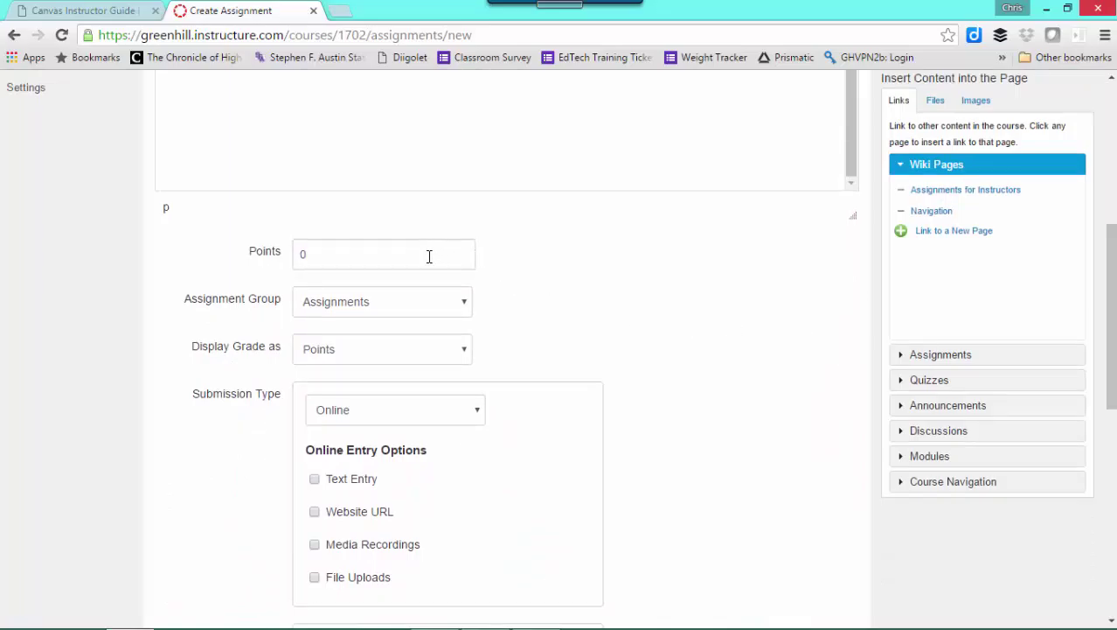
left_click_drag(429, 256, 233, 268)
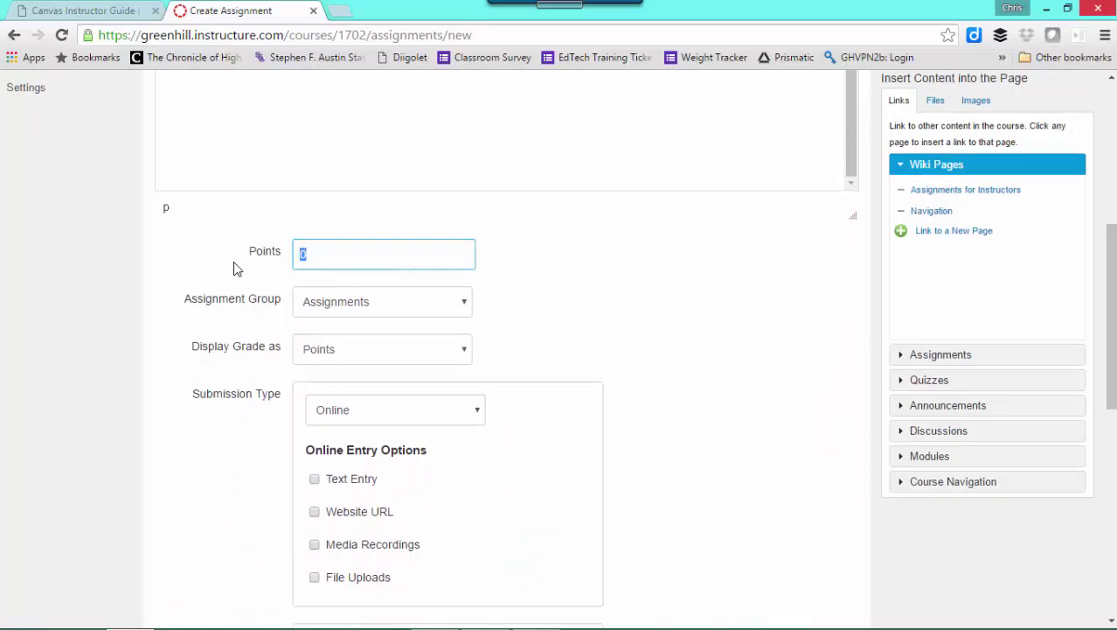
type("100")
left_click(464, 302)
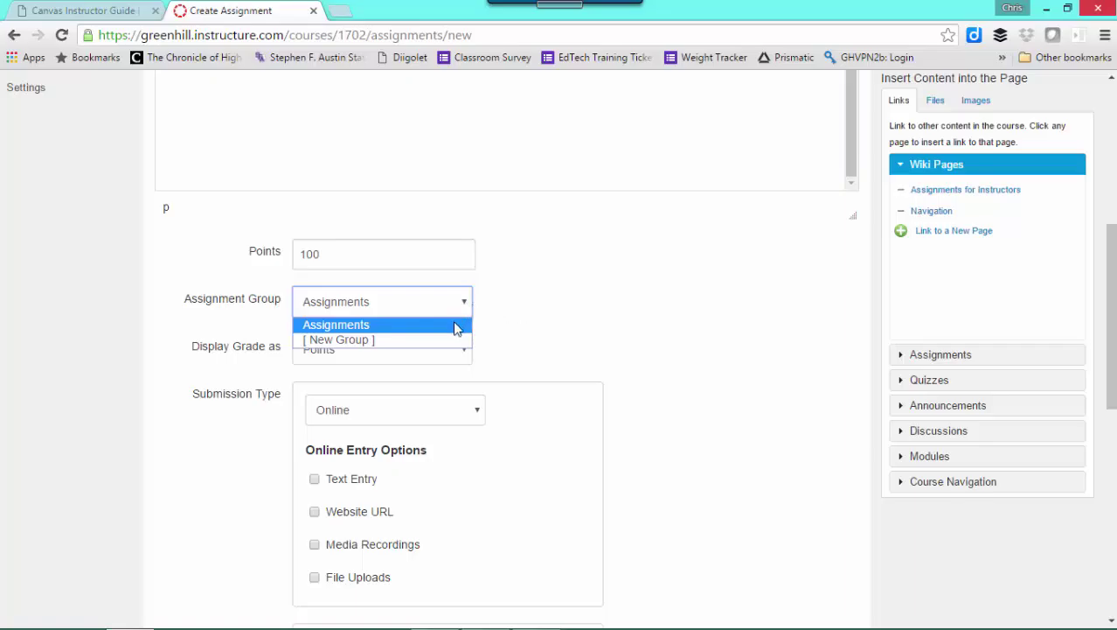
left_click(453, 325)
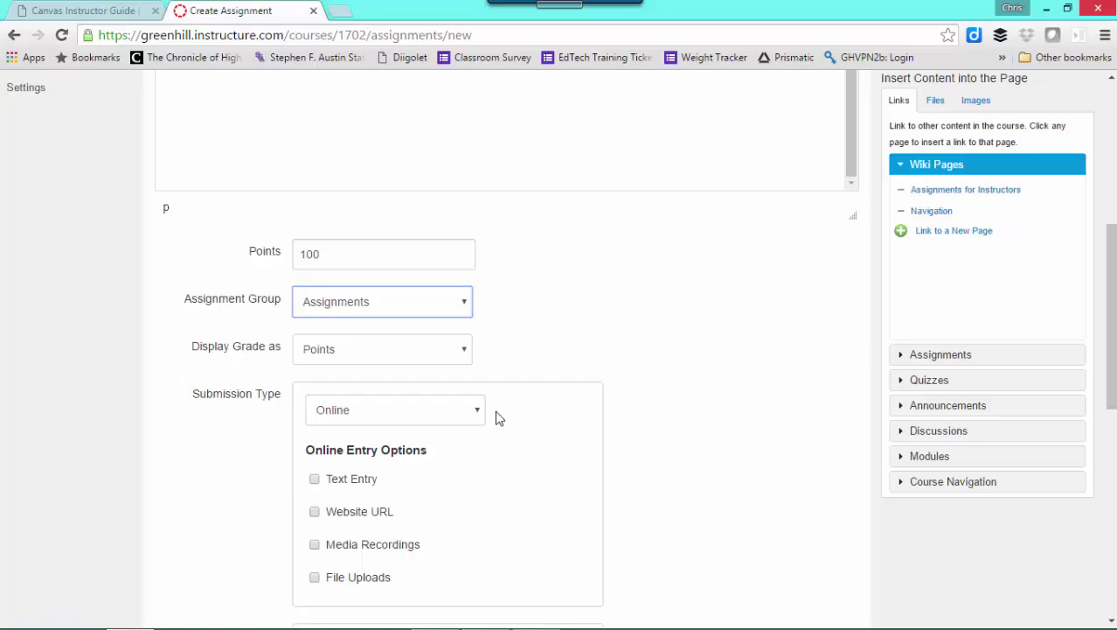
Enable Text Entry as an online entry option for the assignment's submissions.
scroll(670, 386, "down", 1)
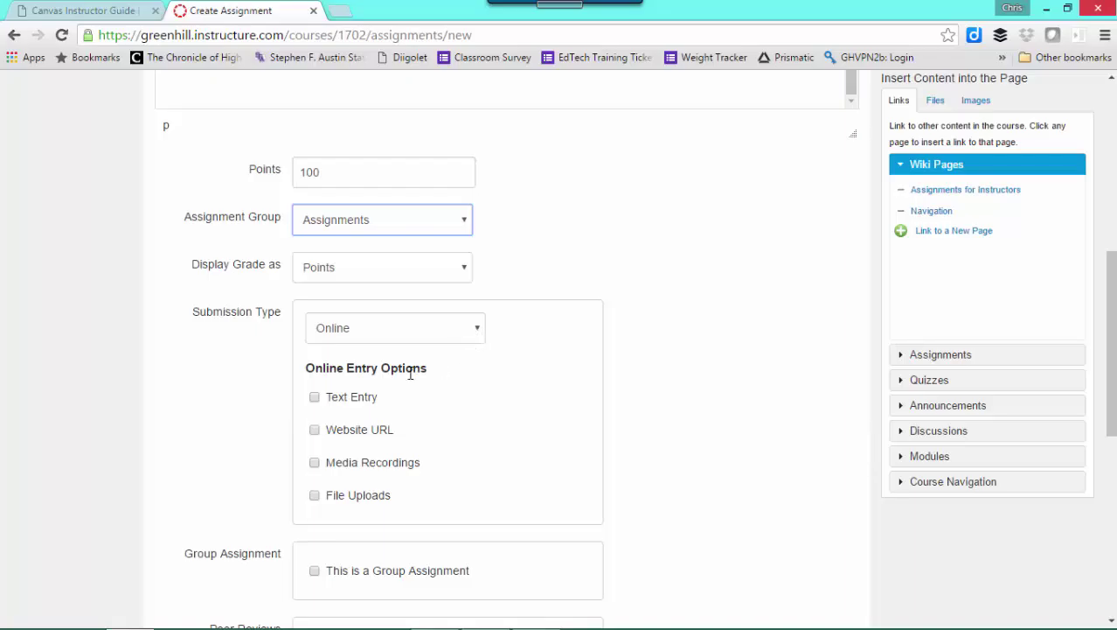
left_click(315, 398)
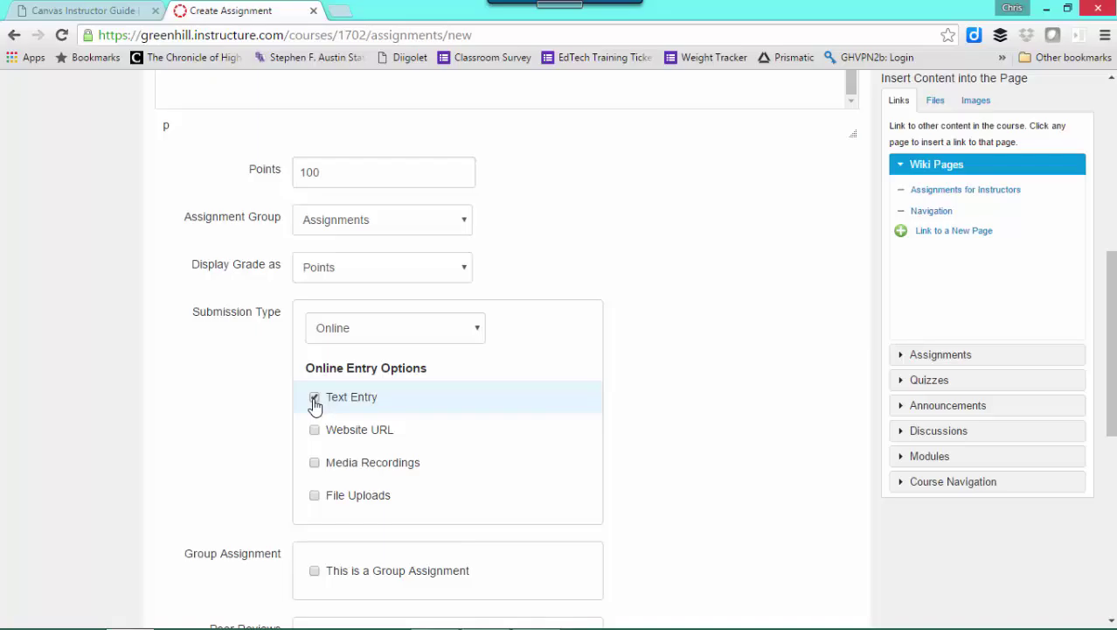
Try enabling the Website URL, Media Recordings and File Uploads entry options, and disable all three again.
left_click(315, 429)
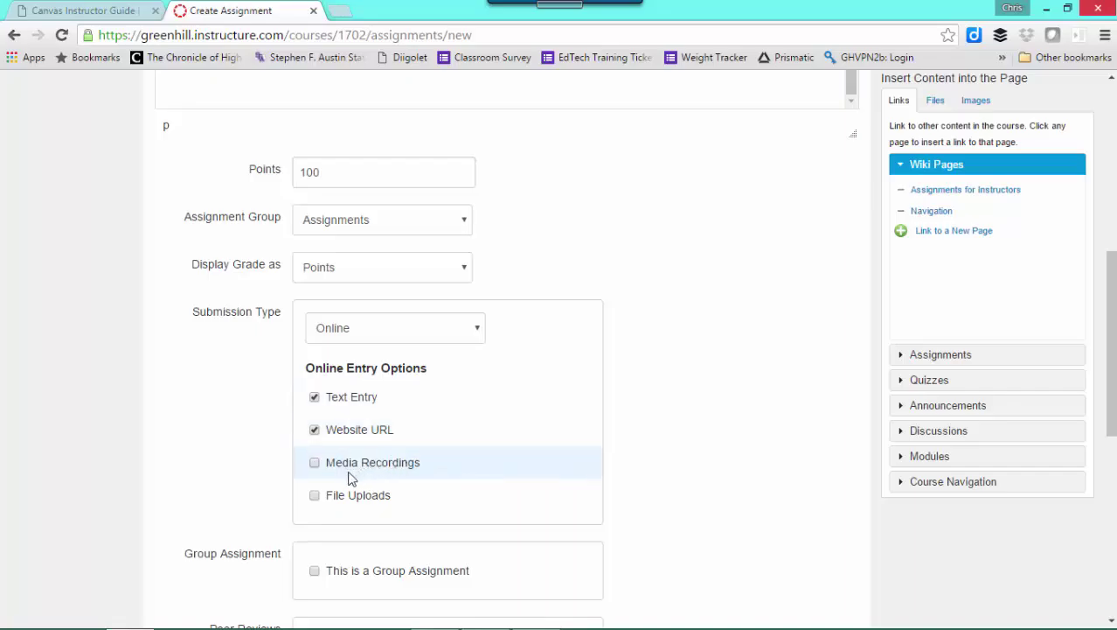
left_click(317, 467)
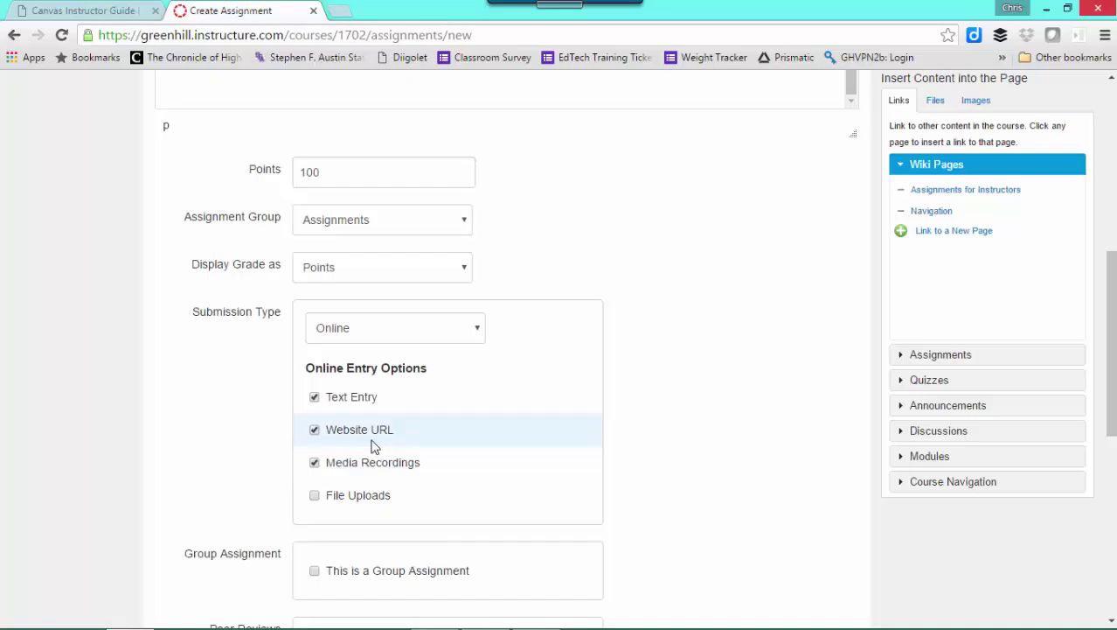
left_click(329, 499)
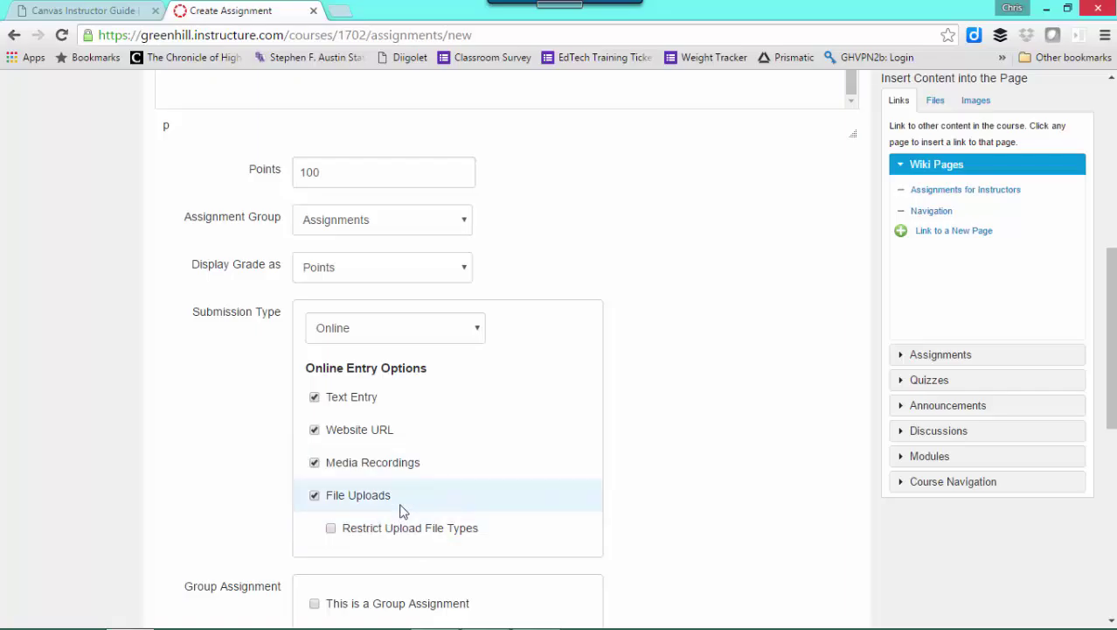
left_click(315, 496)
left_click(315, 462)
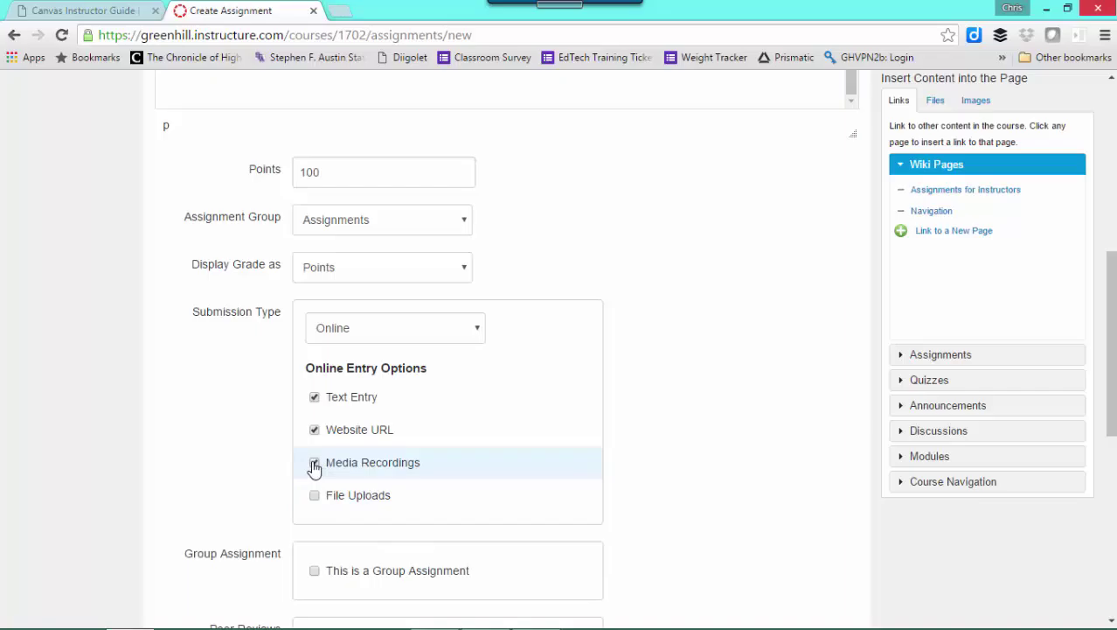
left_click(314, 430)
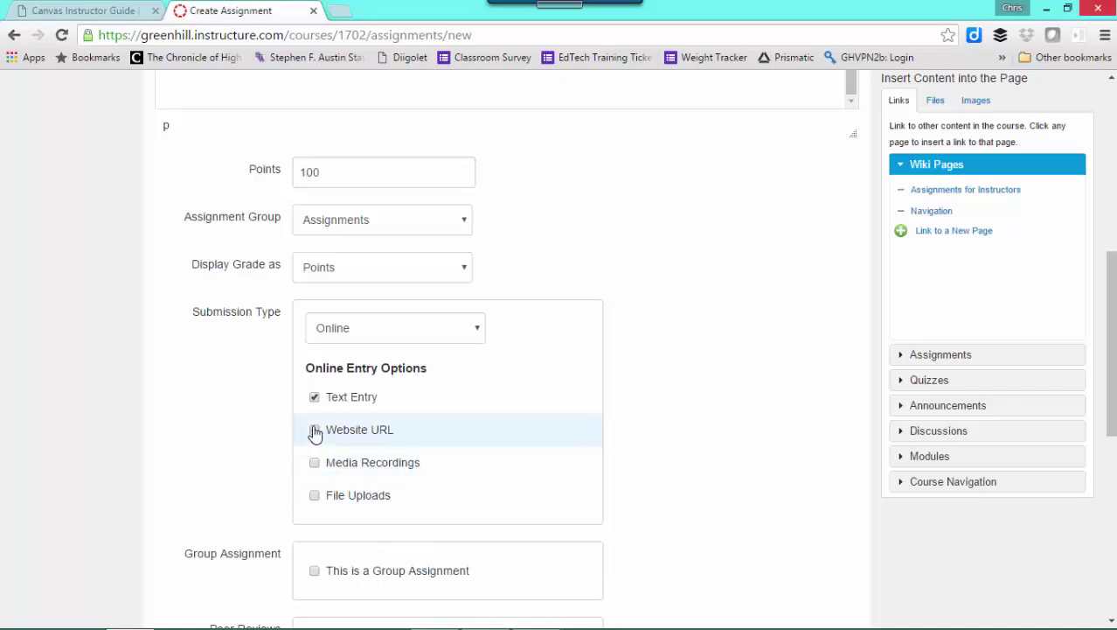
Try the No Submission type for the assignment and switch the submission type back to Online.
left_click(479, 330)
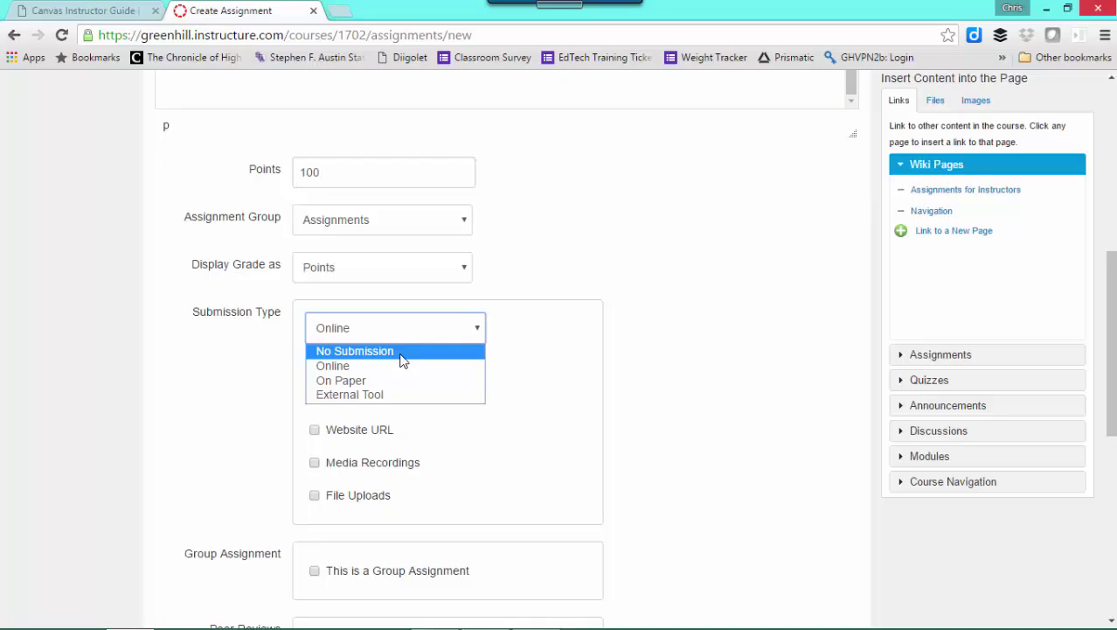
left_click(396, 352)
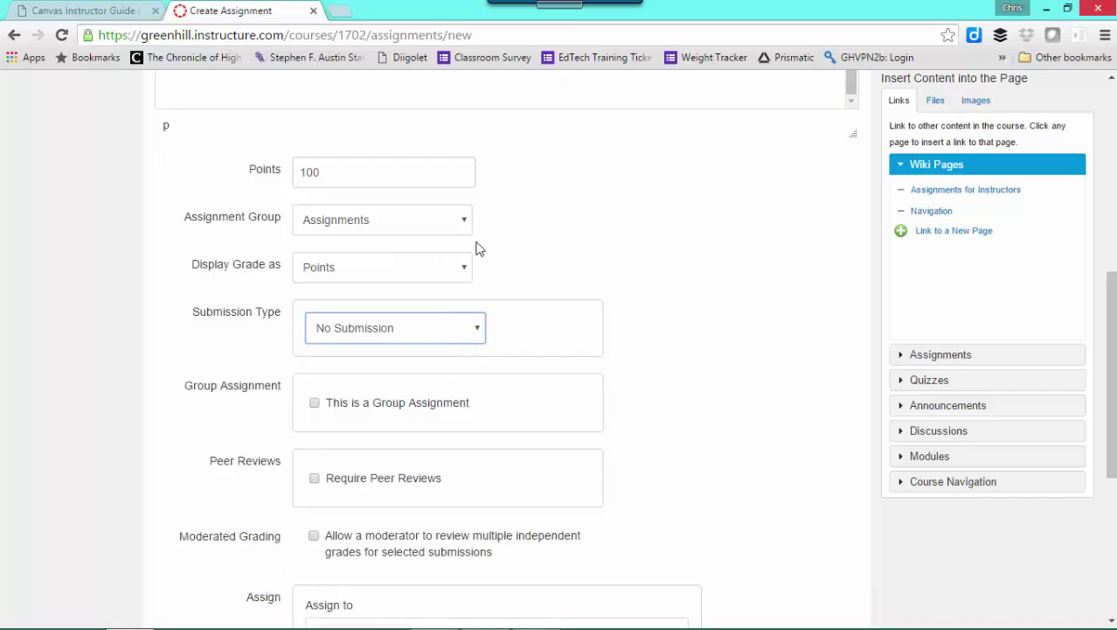
left_click(482, 332)
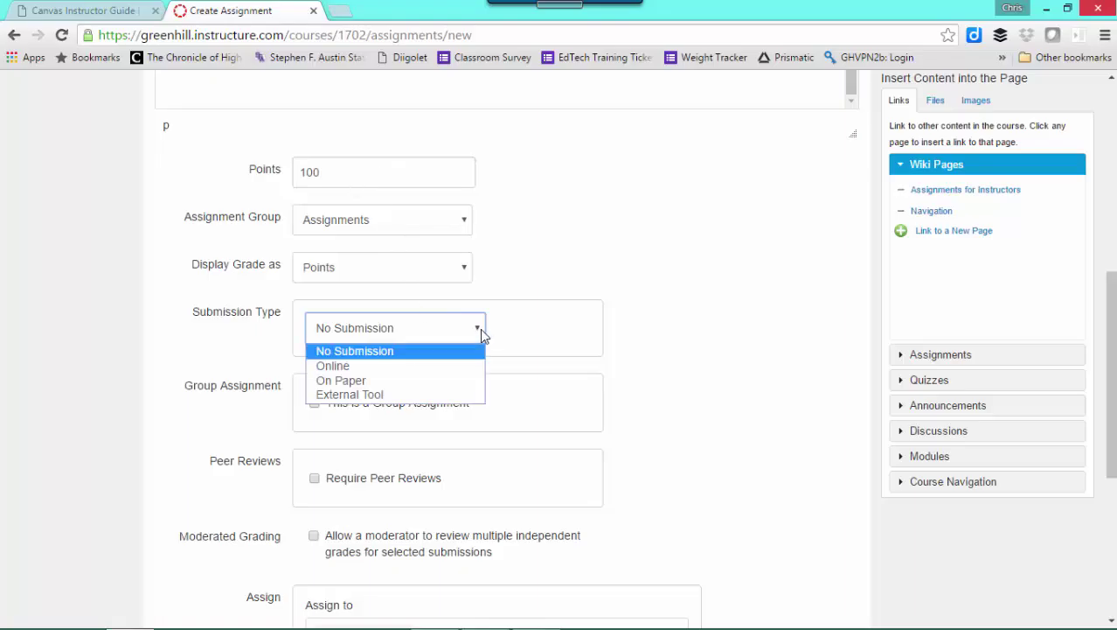
left_click(466, 374)
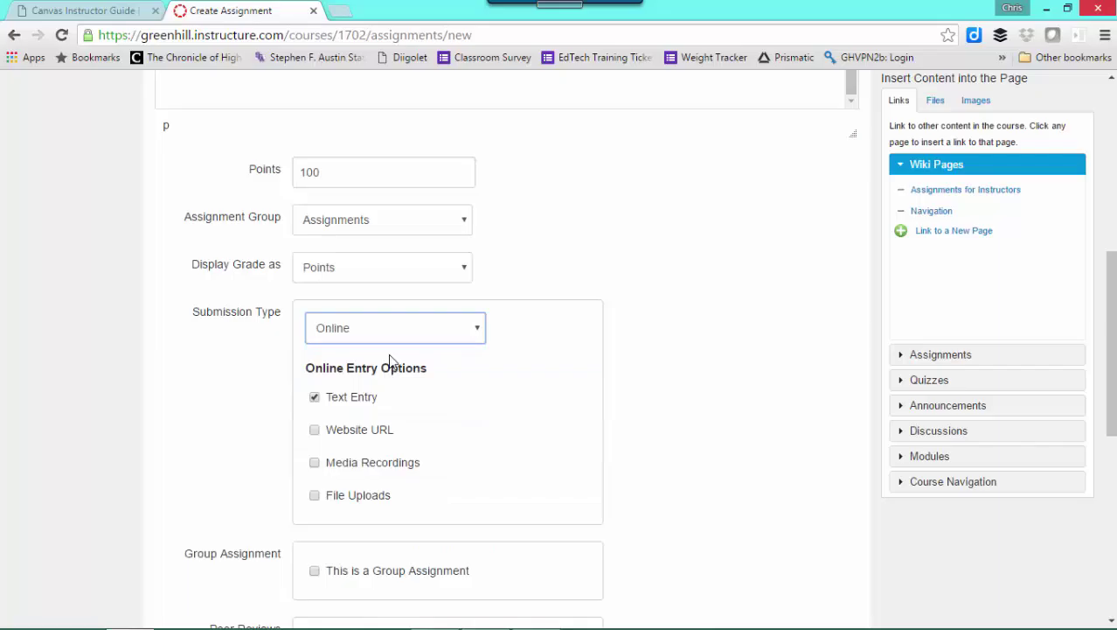
Make the assignment available from May 16, 2016 until May 20, 2016.
scroll(440, 413, "down", 4)
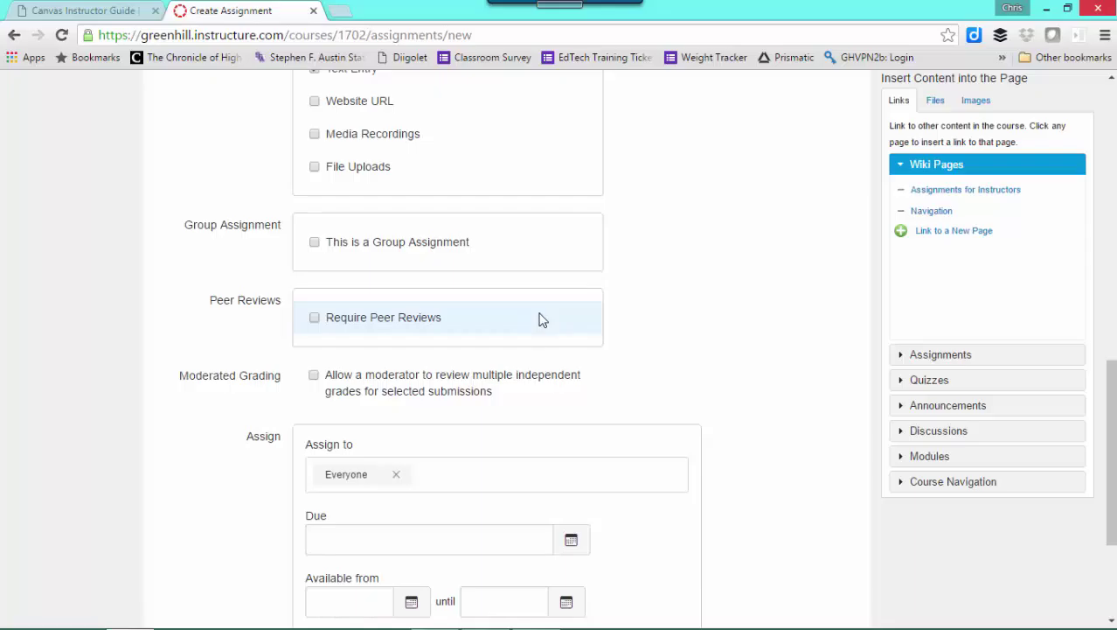
scroll(539, 315, "down", 2)
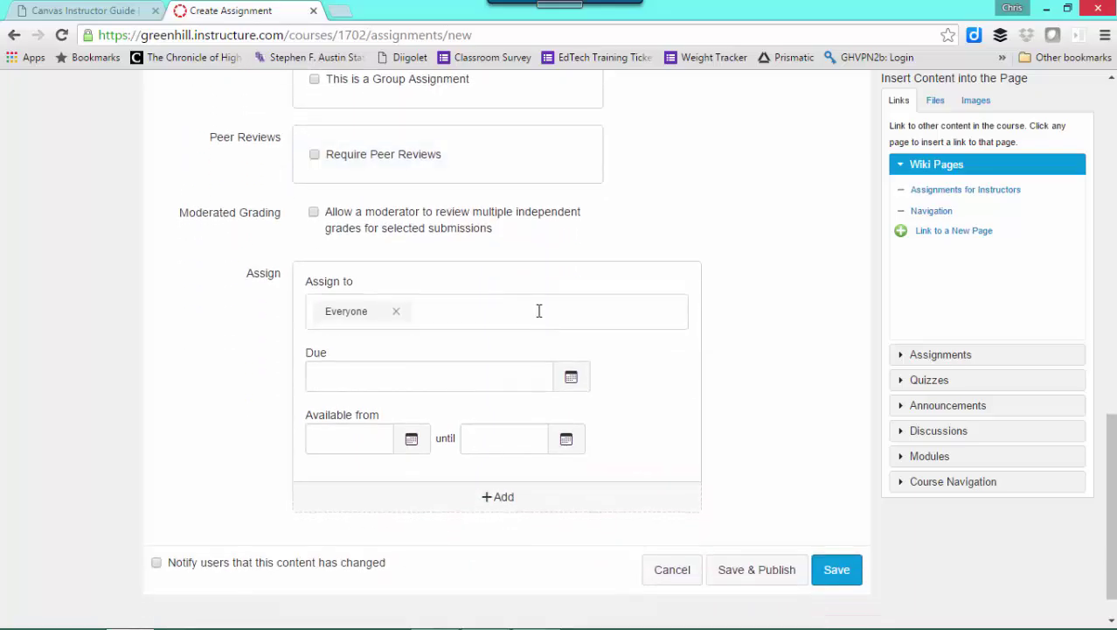
left_click(441, 315)
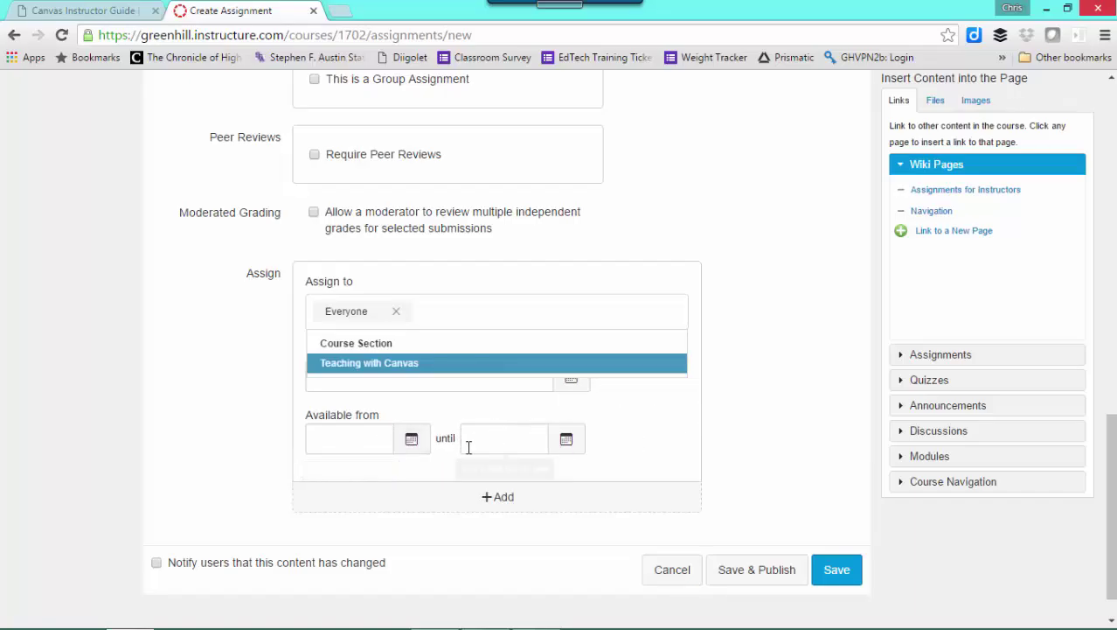
left_click(412, 441)
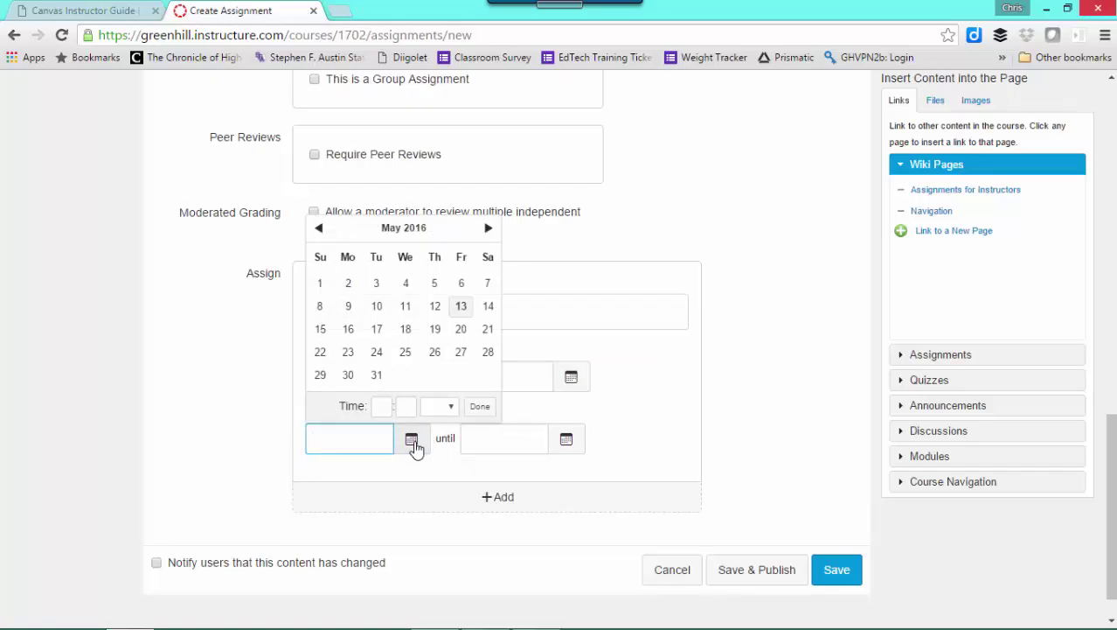
left_click(348, 328)
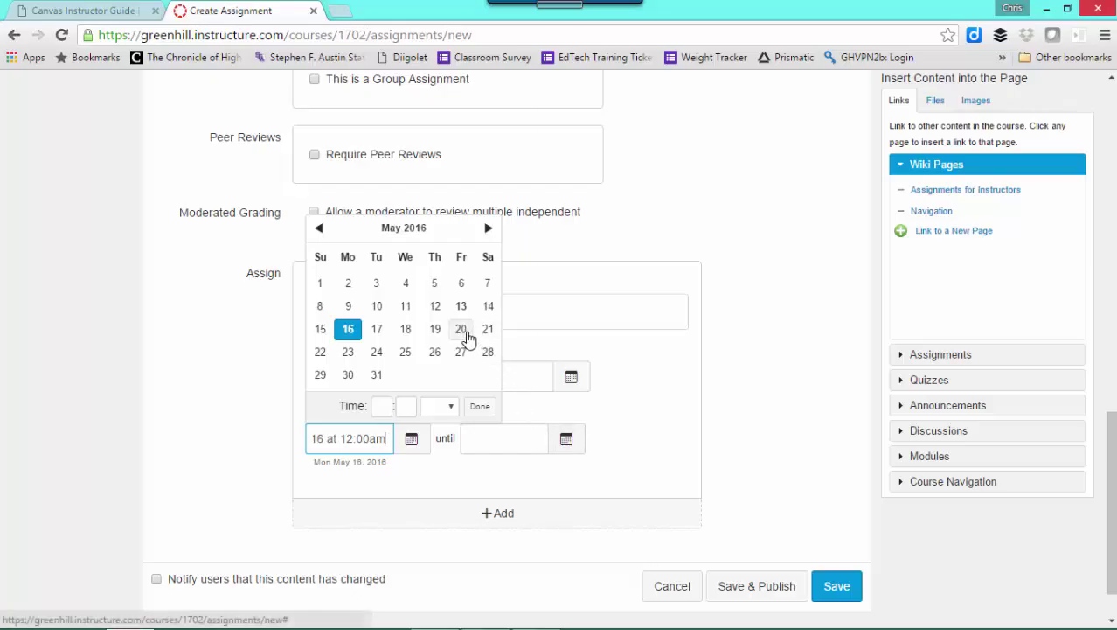
left_click(461, 330)
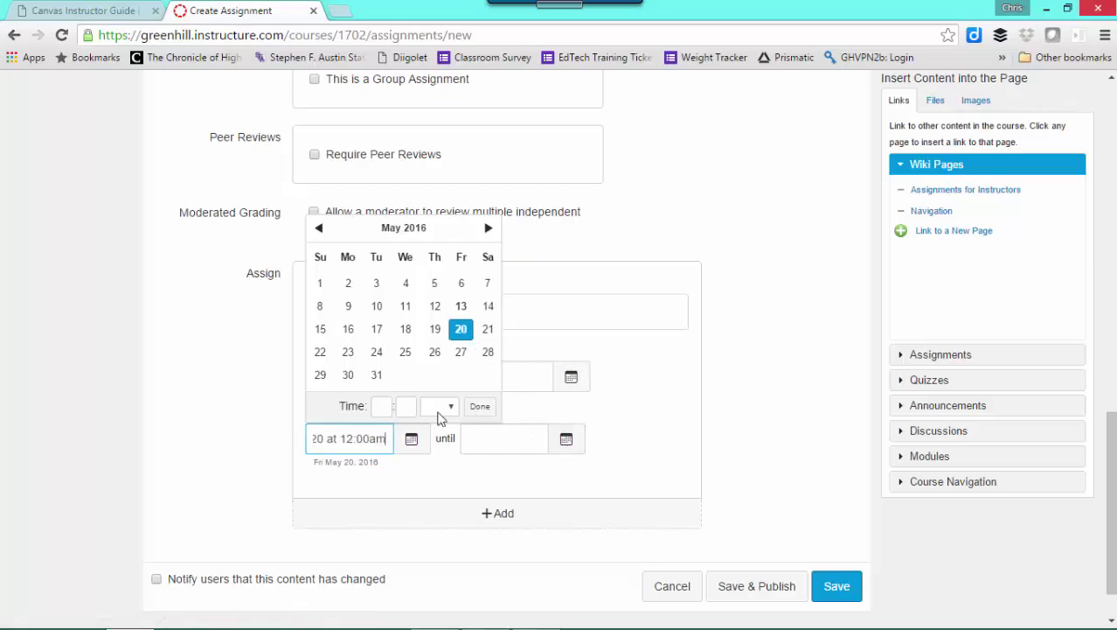
left_click(348, 329)
left_click(486, 438)
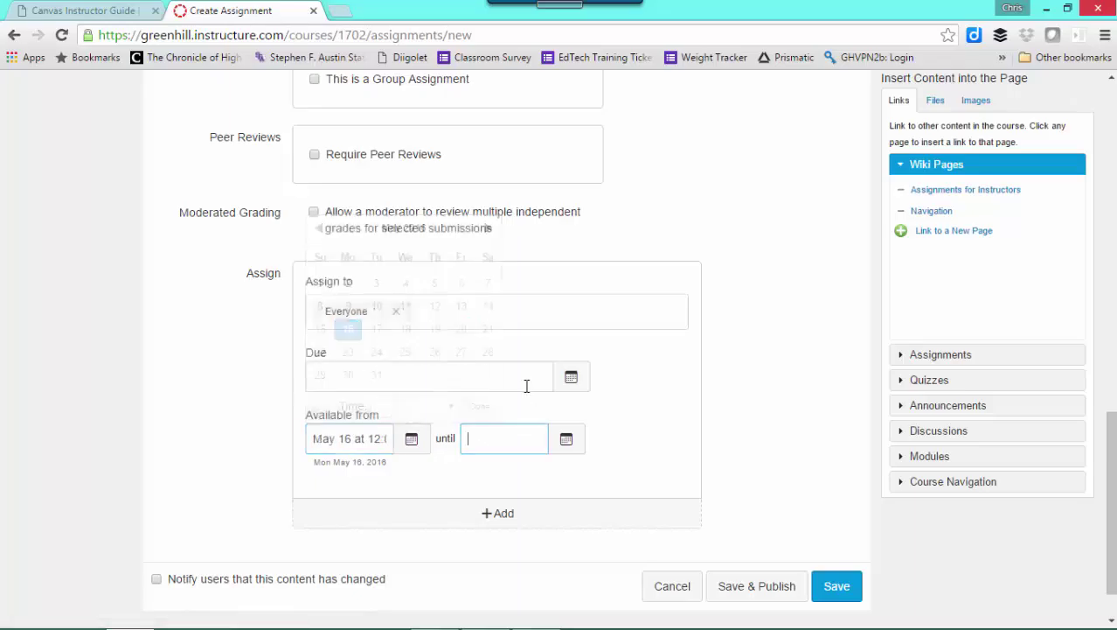
left_click(566, 440)
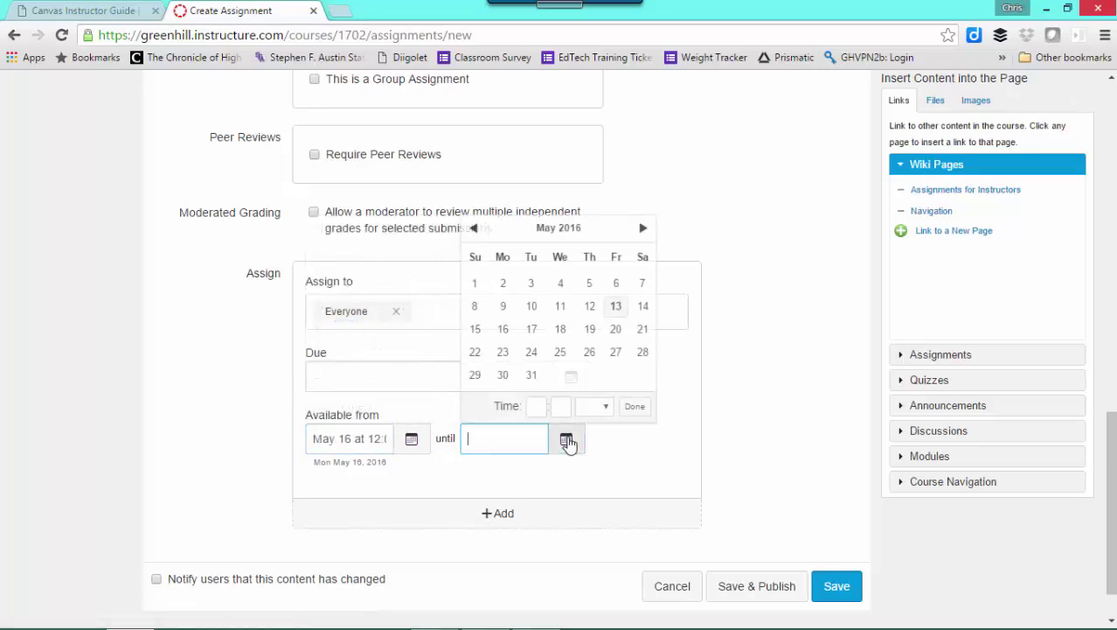
left_click(616, 329)
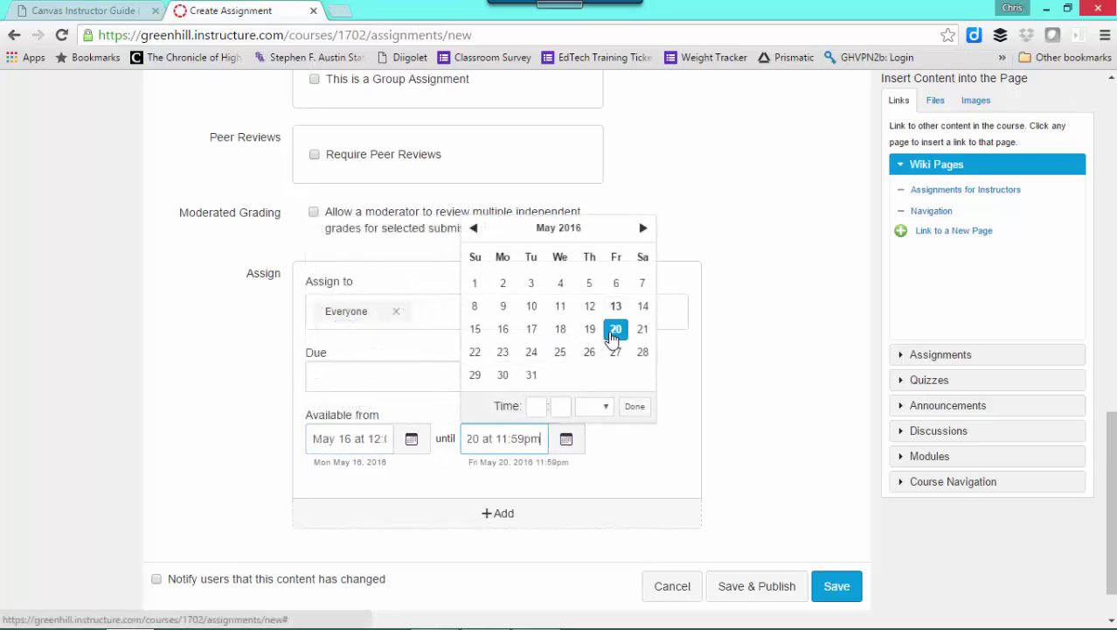
Set the assignment's due date to May 20, 2016, and save and publish the assignment.
left_click(435, 379)
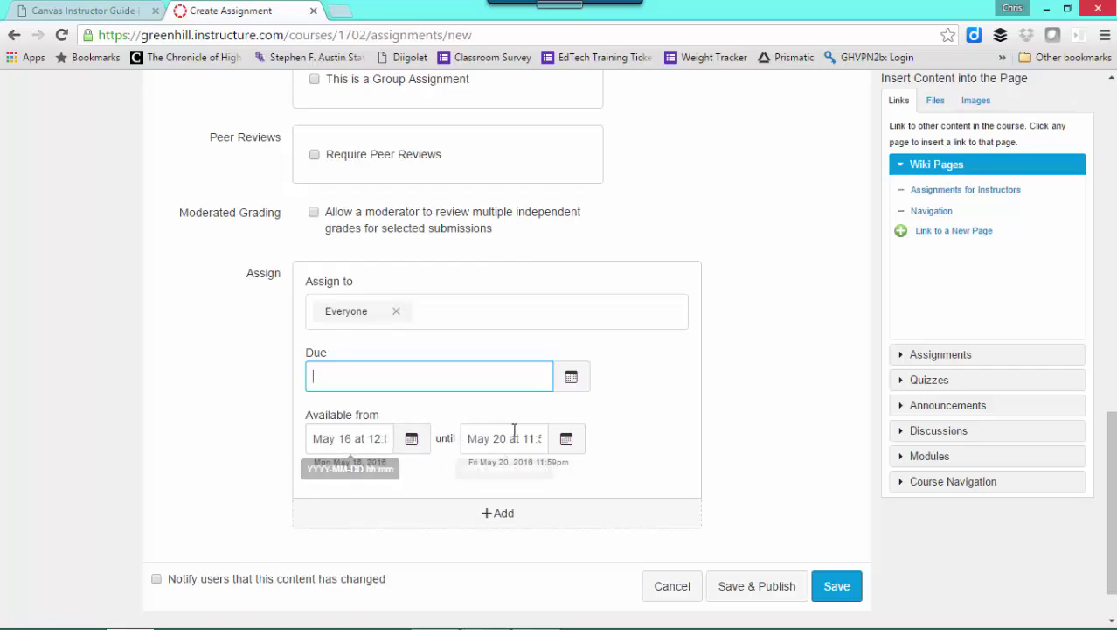
left_click(574, 379)
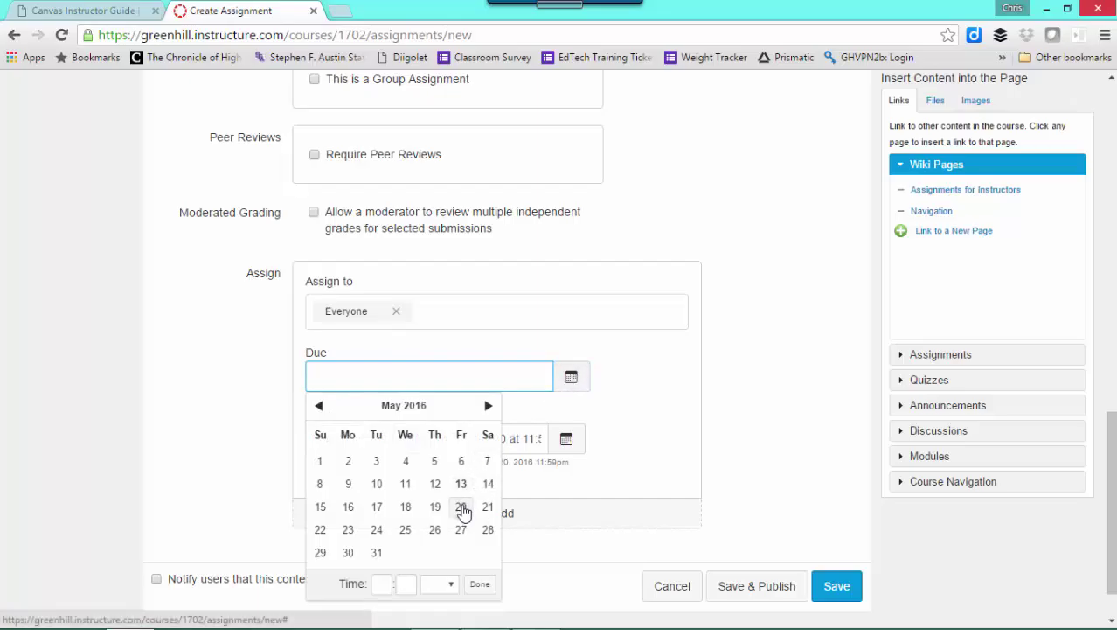
left_click(462, 509)
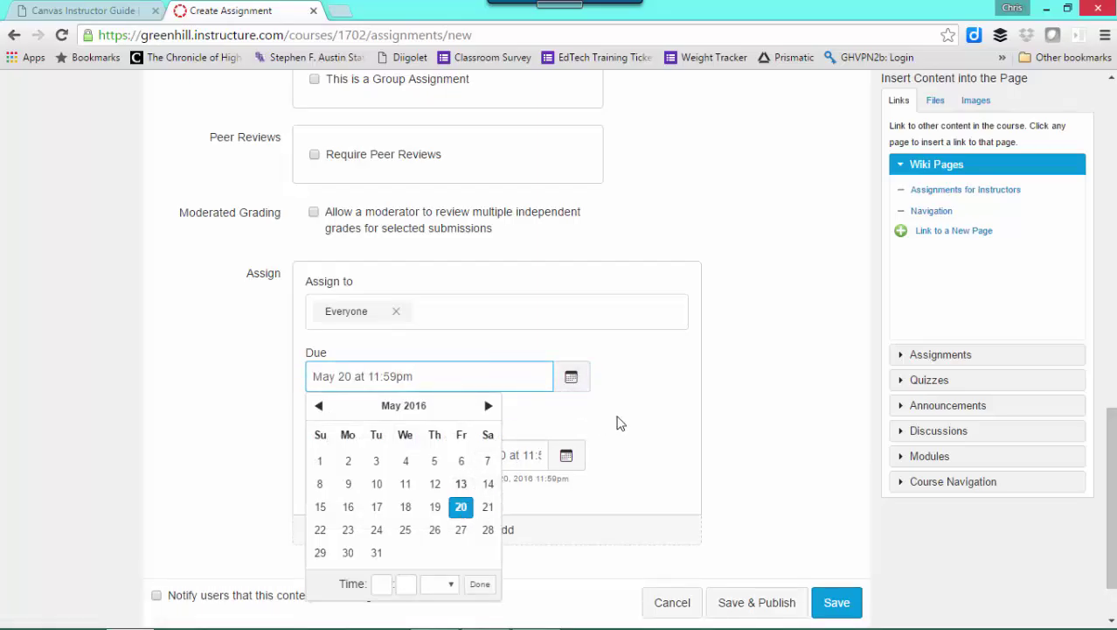
left_click(621, 422)
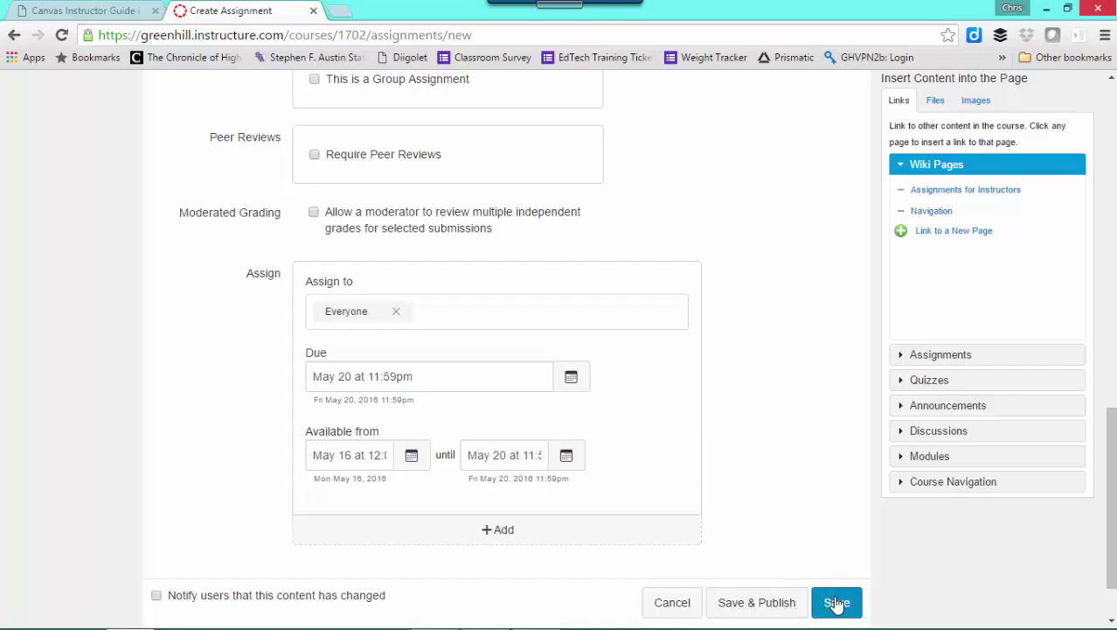
left_click(775, 605)
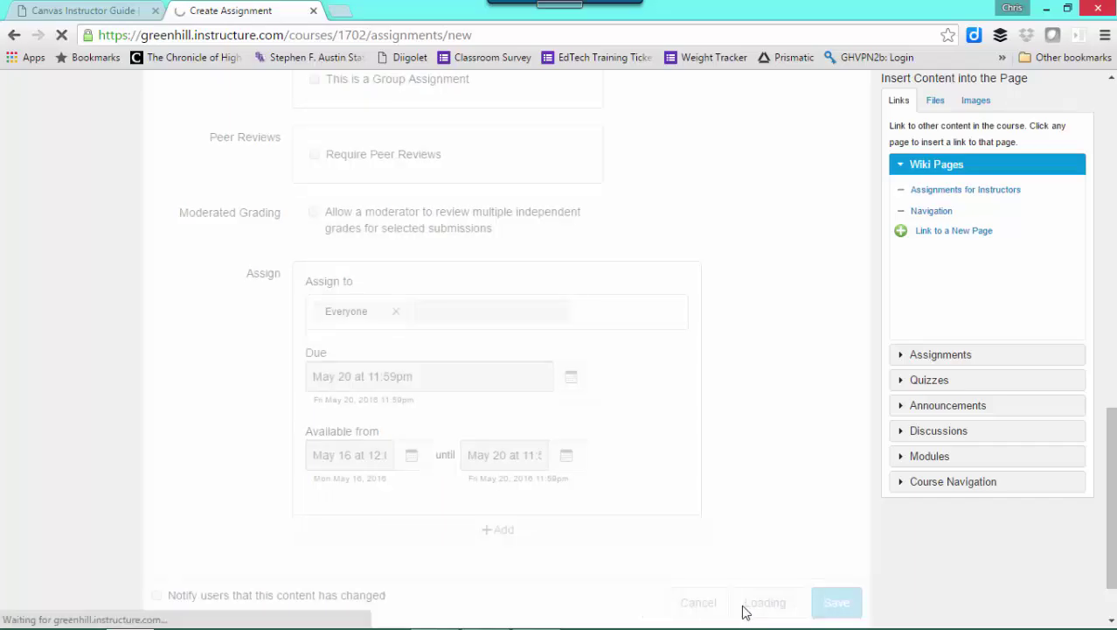